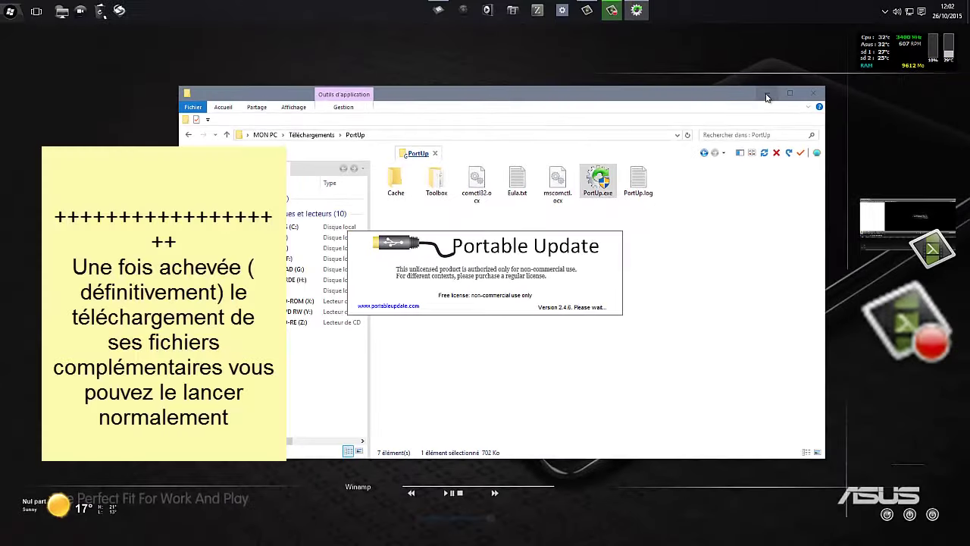
# Step: Minimize the PortUp folder window and reposition the Portable Update window on the desktop
pyautogui.click(766, 94)
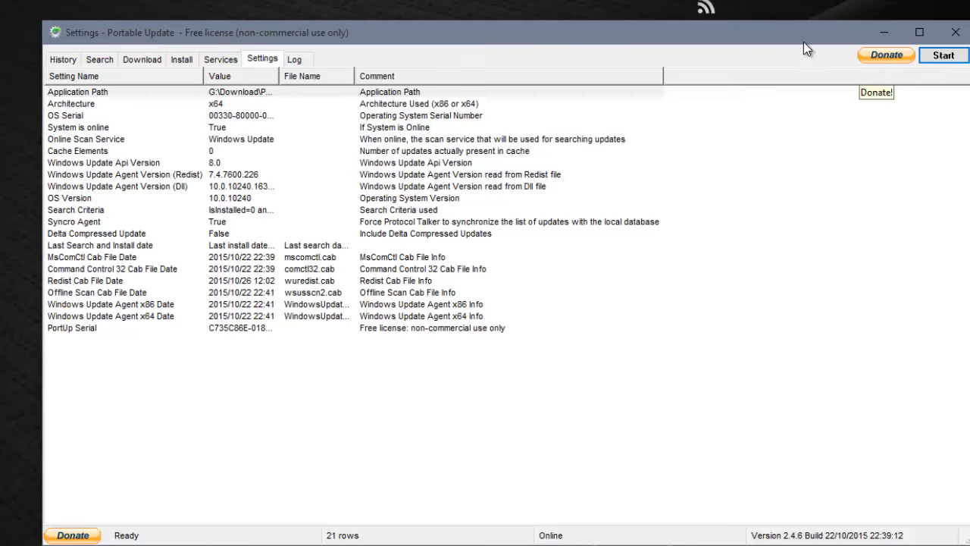
pyautogui.moveTo(470, 33); pyautogui.dragTo(497, 50)
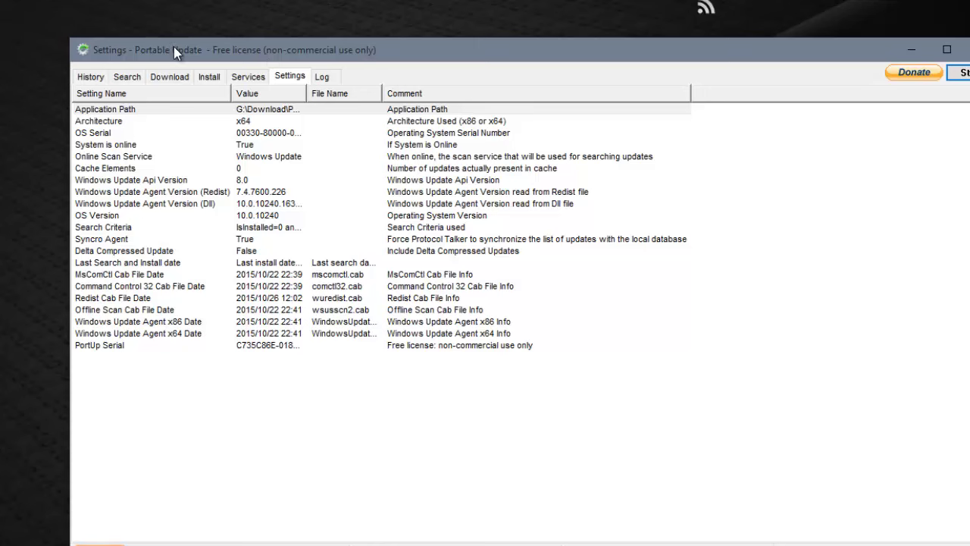
pyautogui.moveTo(441, 46); pyautogui.dragTo(460, 50)
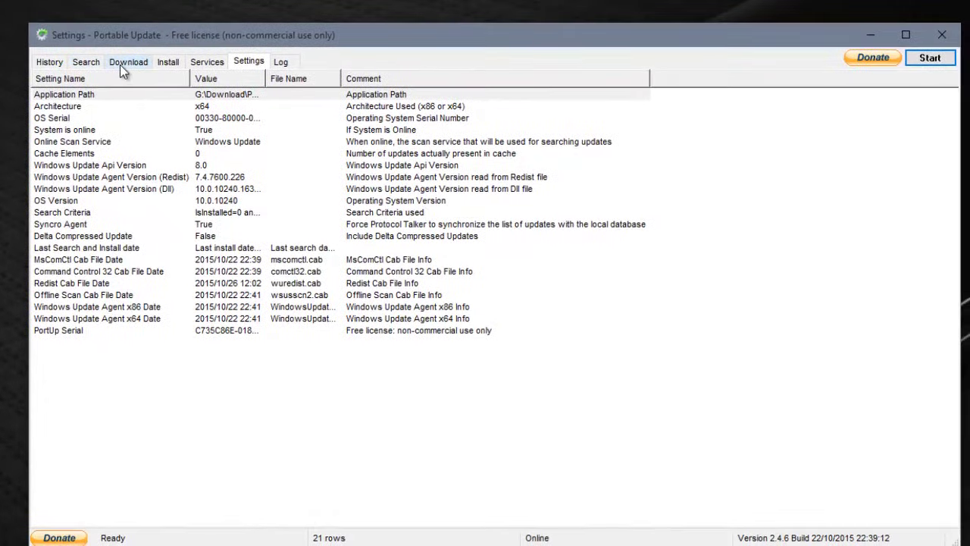
# Step: Look through the History, Search, Download, Install, Services, Settings and Log views of Portable Update
pyautogui.click(48, 64)
pyautogui.click(86, 64)
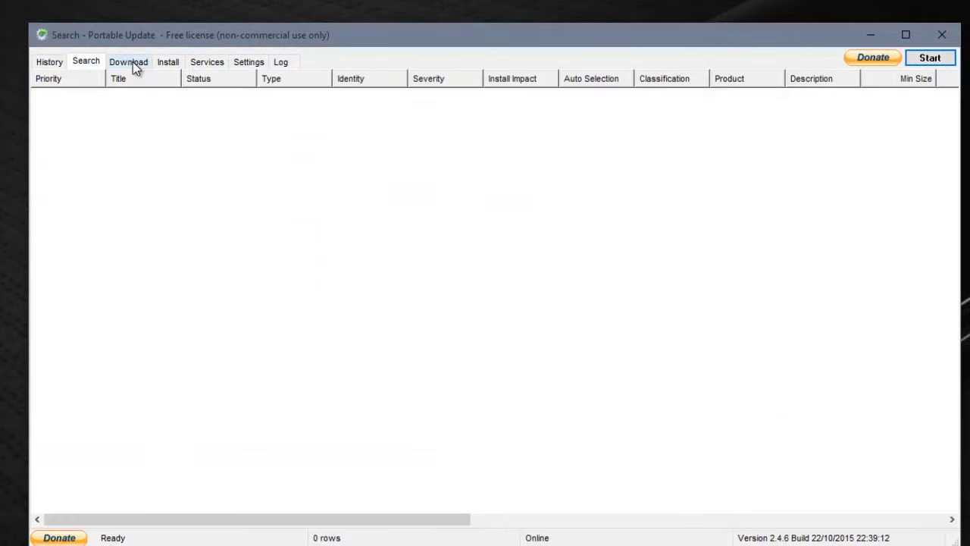
pyautogui.click(132, 63)
pyautogui.click(162, 61)
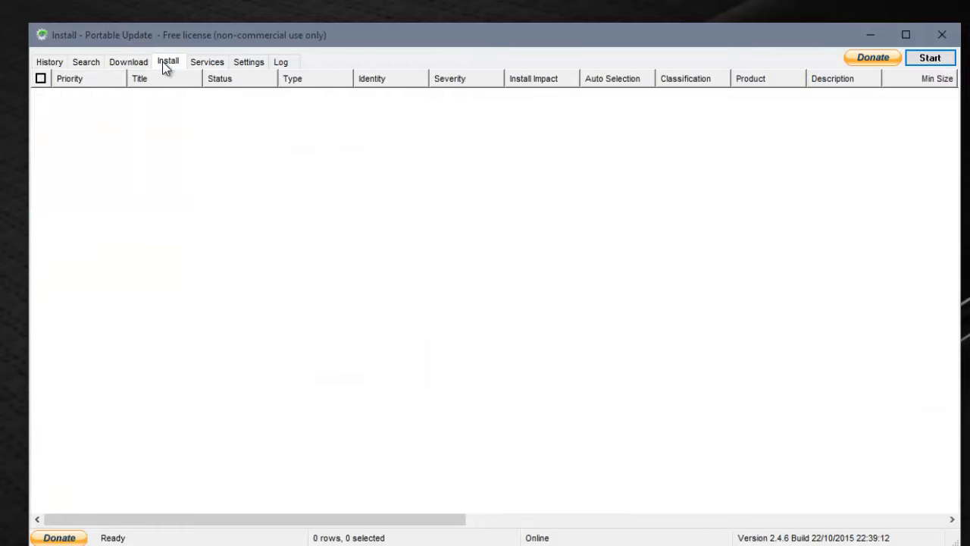
pyautogui.click(202, 64)
pyautogui.click(247, 64)
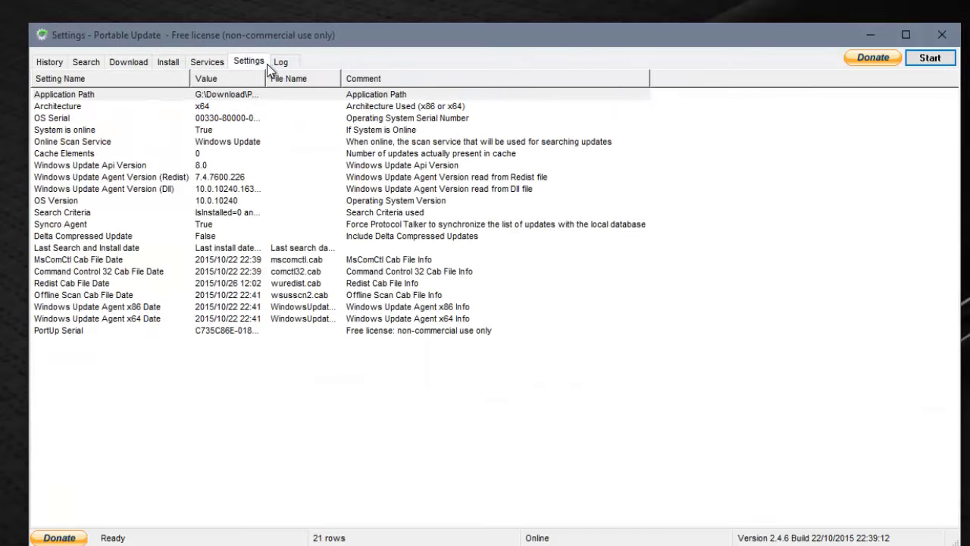
pyautogui.click(281, 65)
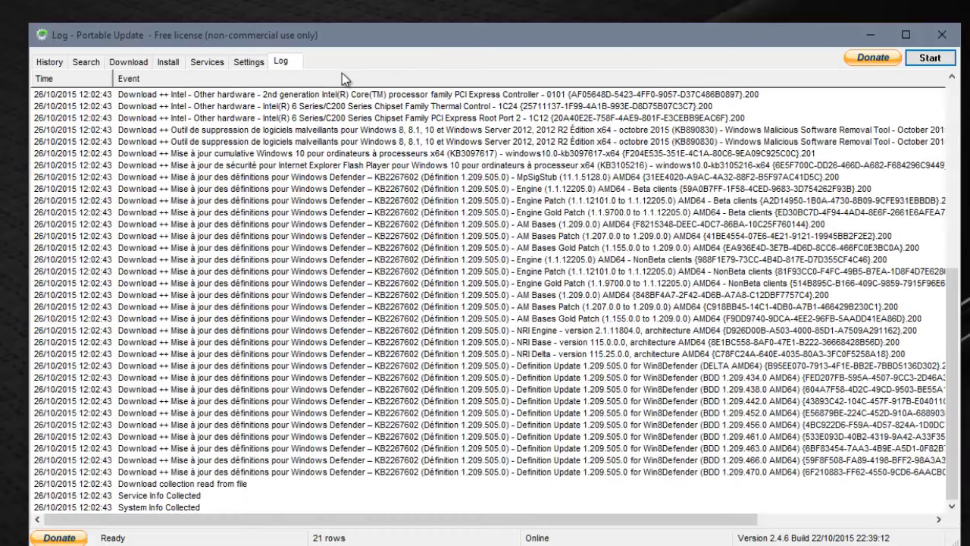
pyautogui.click(241, 64)
pyautogui.click(280, 64)
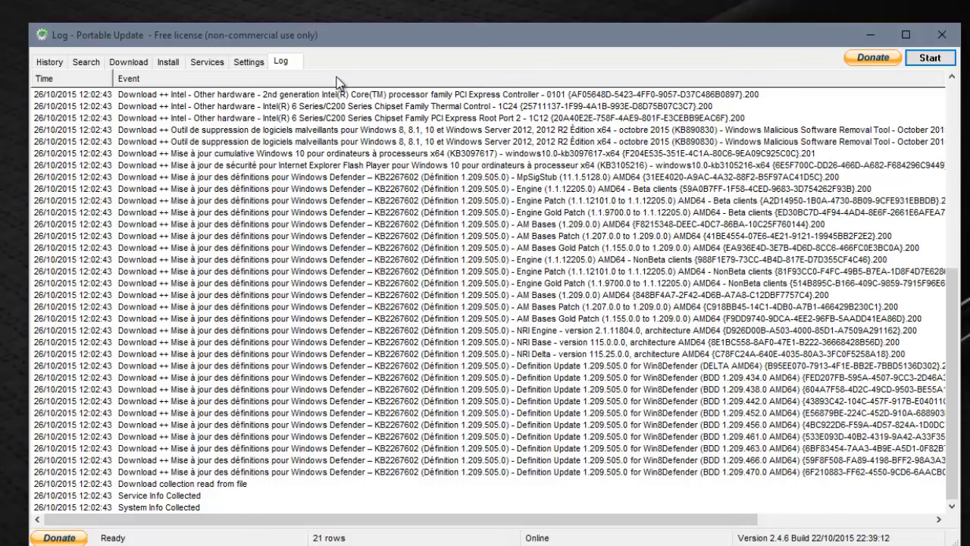
pyautogui.click(255, 65)
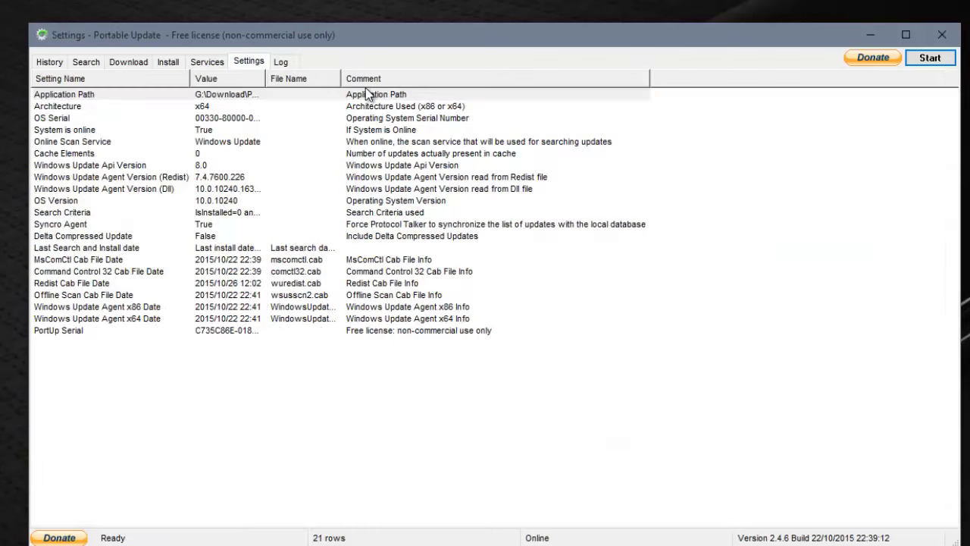
pyautogui.click(52, 63)
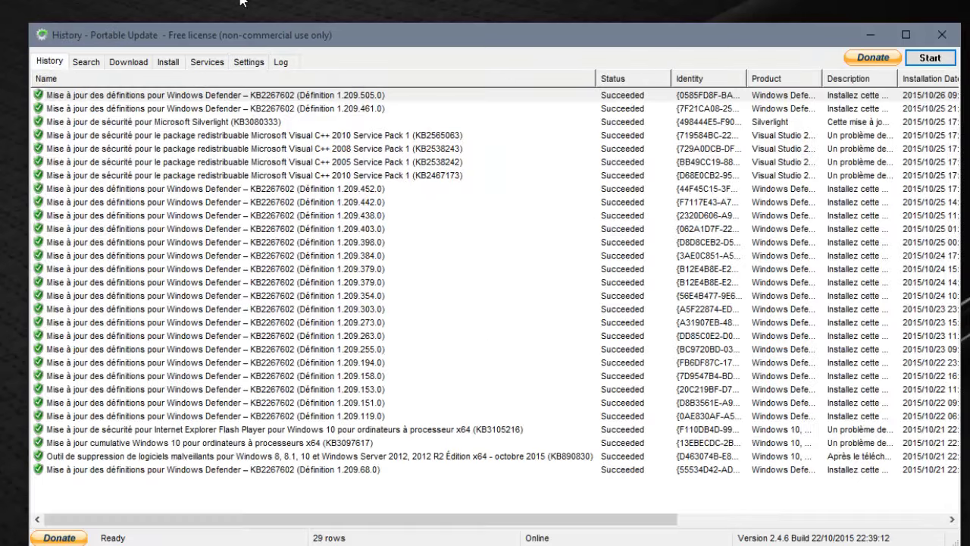
# Step: Run an online search for available updates and dismiss the results summary
pyautogui.click(86, 64)
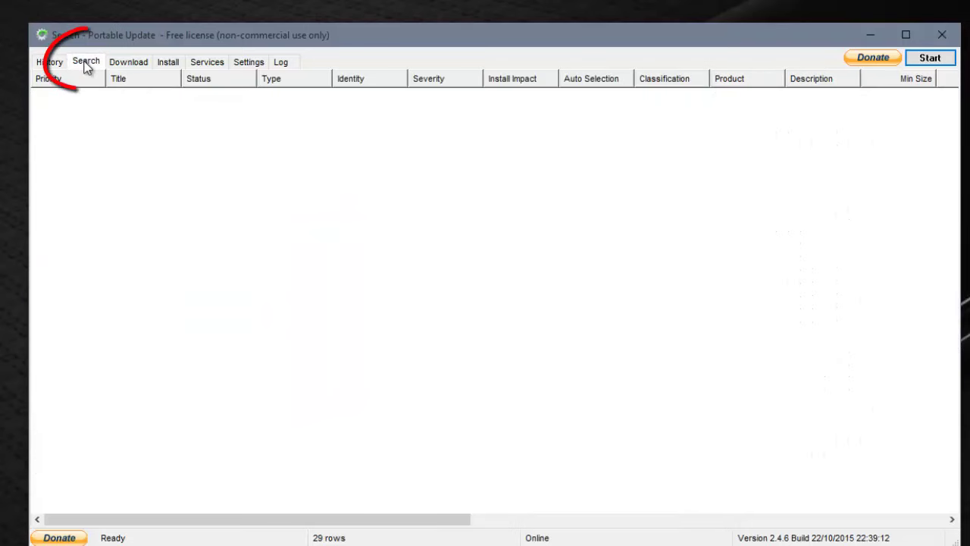
pyautogui.click(926, 60)
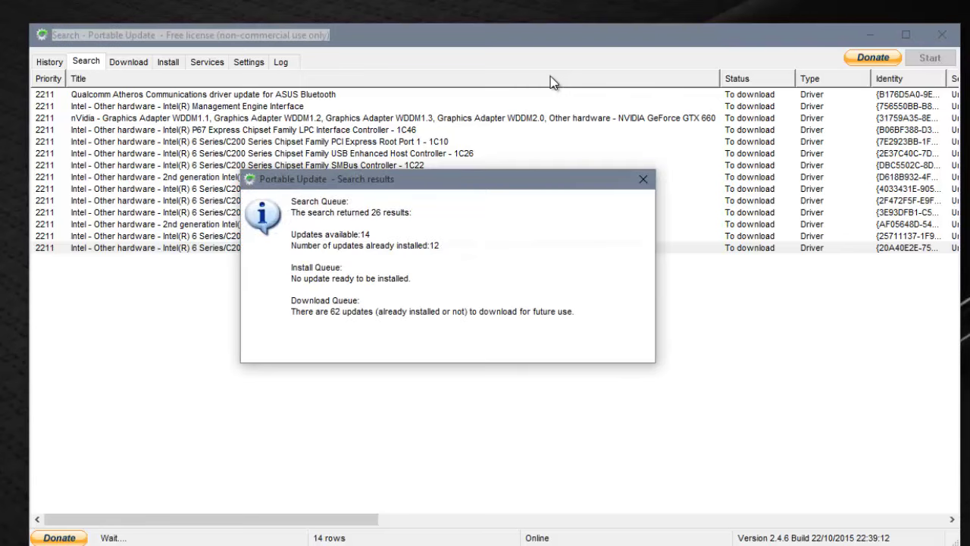
pyautogui.click(642, 183)
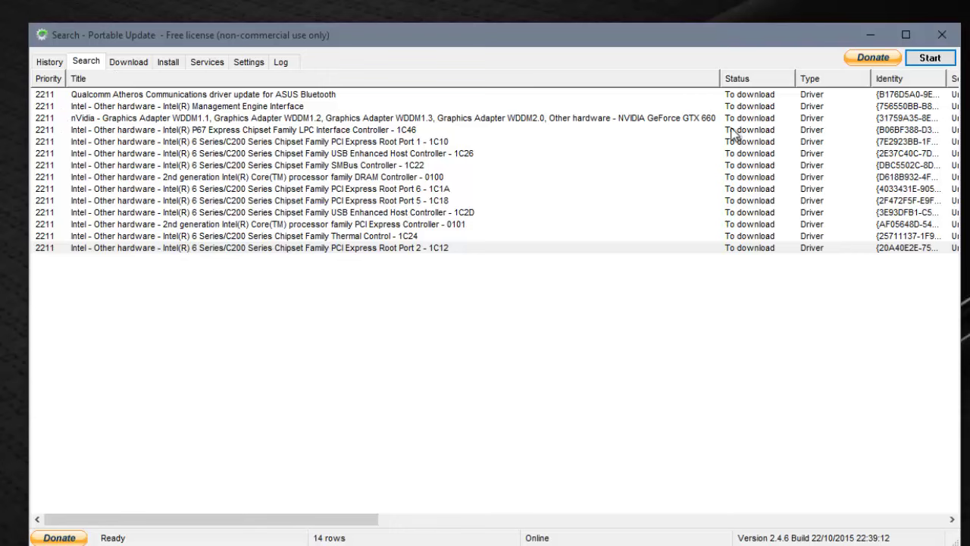
# Step: Examine the nVidia and Qualcomm driver entries in the search results and the oldest Windows updates in the history
pyautogui.moveTo(720, 40); pyautogui.dragTo(698, 21)
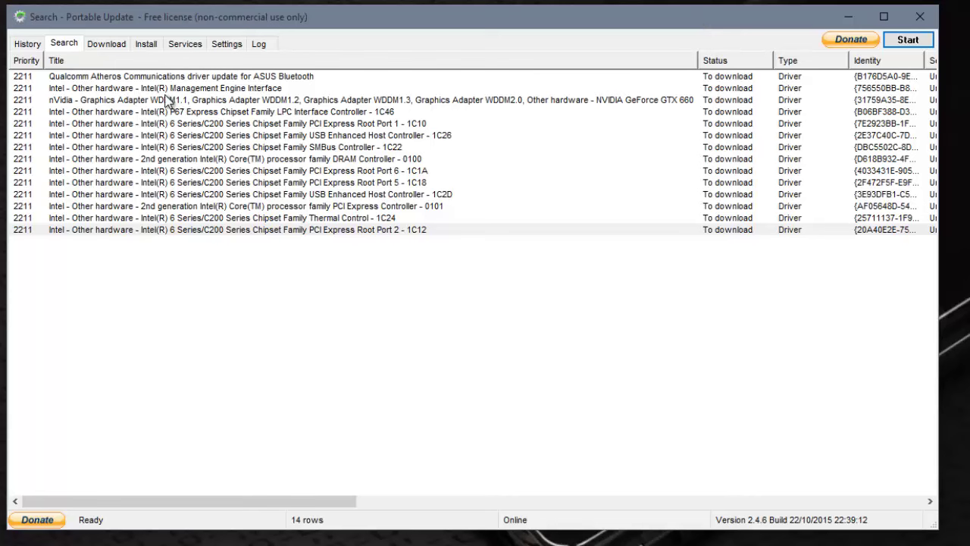
pyautogui.click(167, 100)
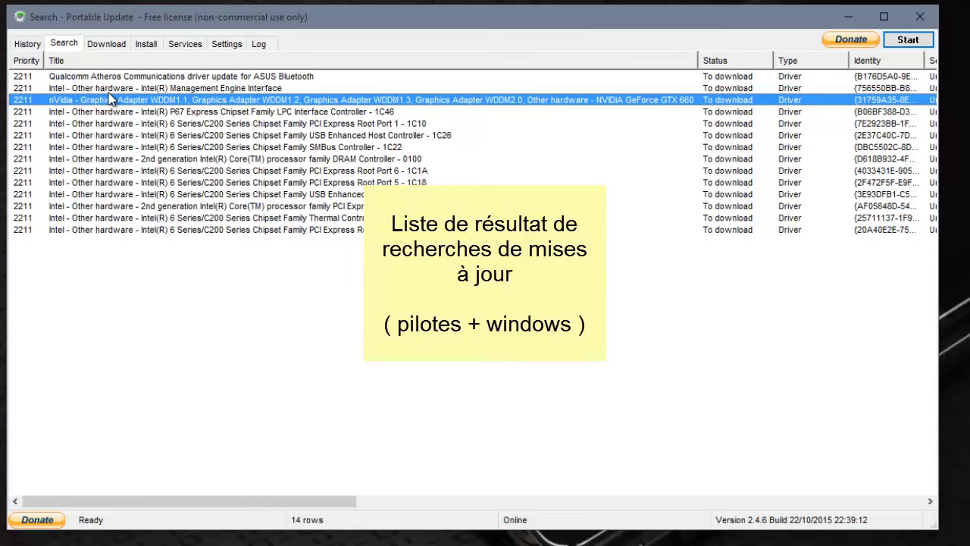
pyautogui.click(261, 77)
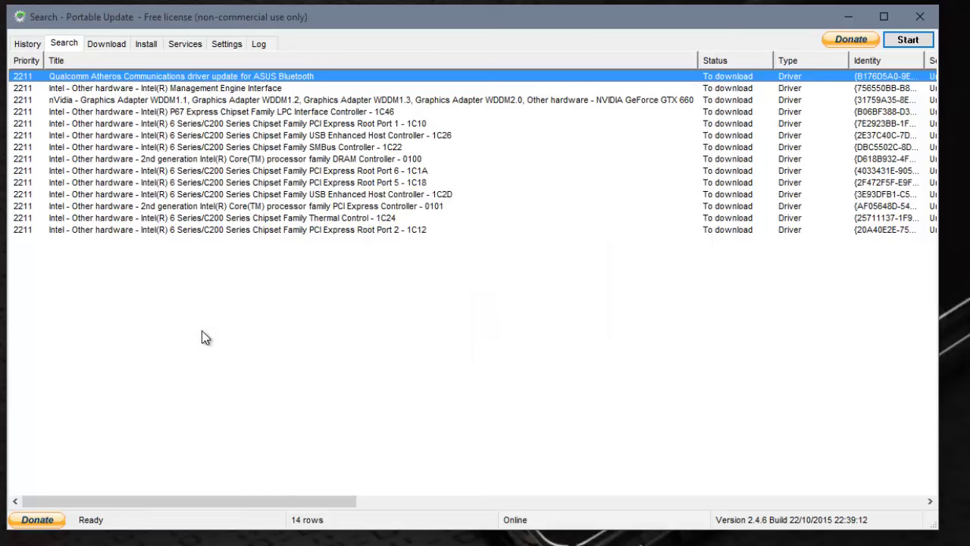
pyautogui.click(28, 43)
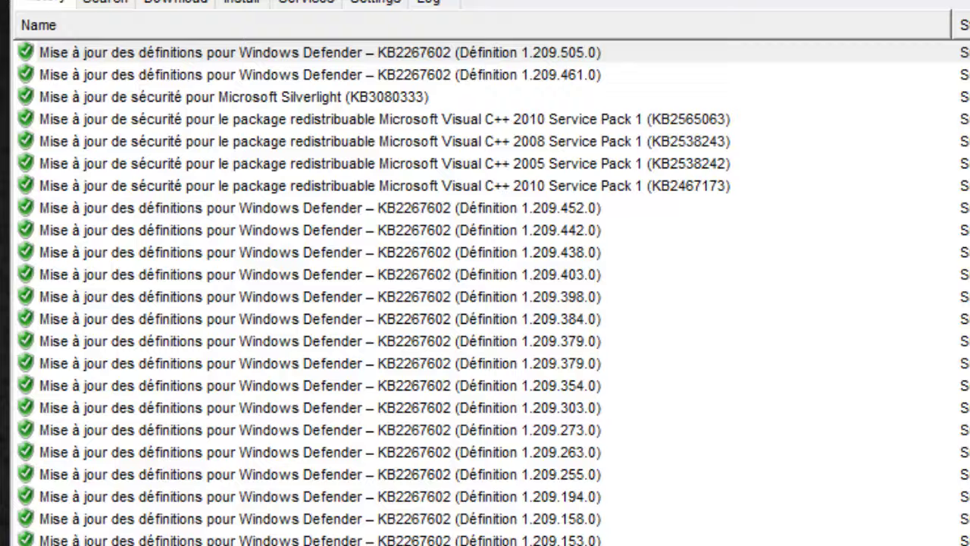
pyautogui.click(149, 461)
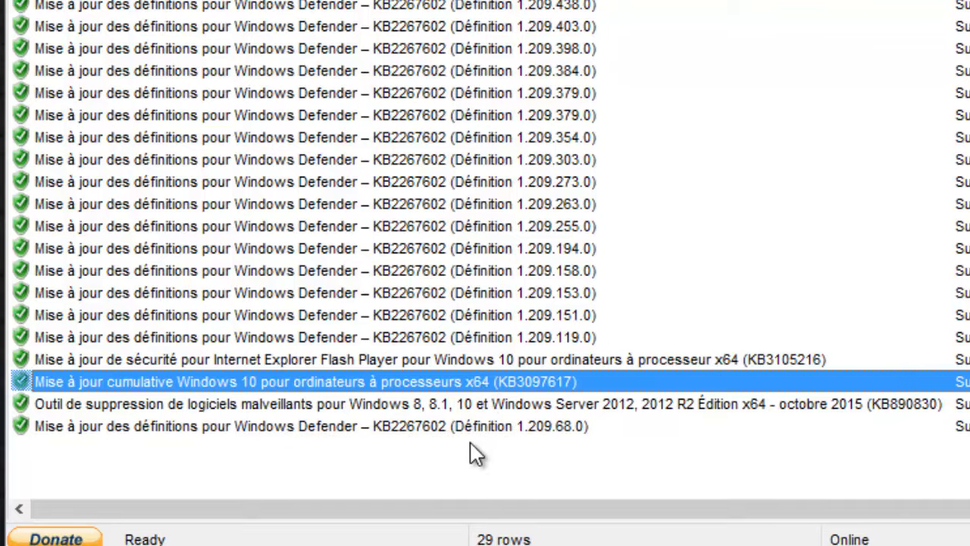
pyautogui.click(452, 426)
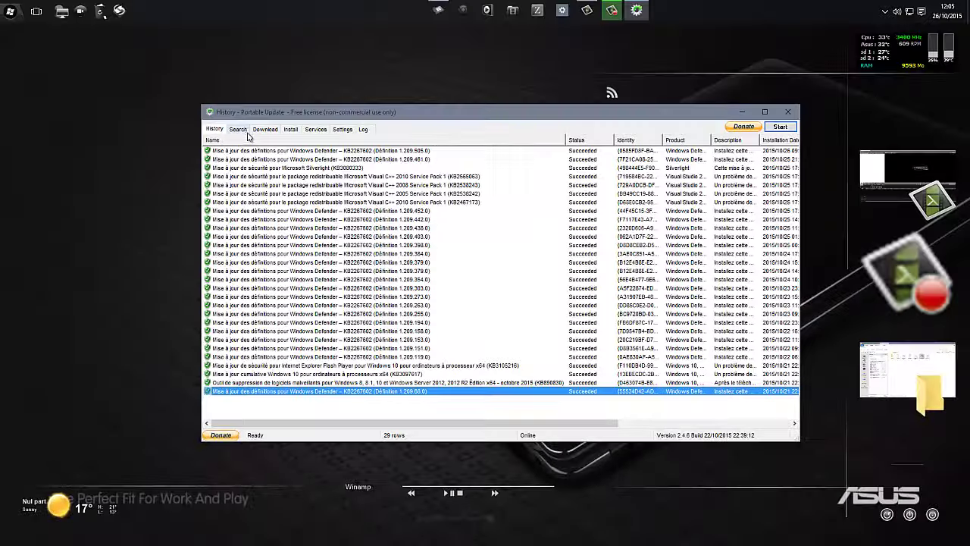
# Step: Show the list of downloadable updates in a maximized window and narrow its Title column to reveal more columns
pyautogui.click(242, 134)
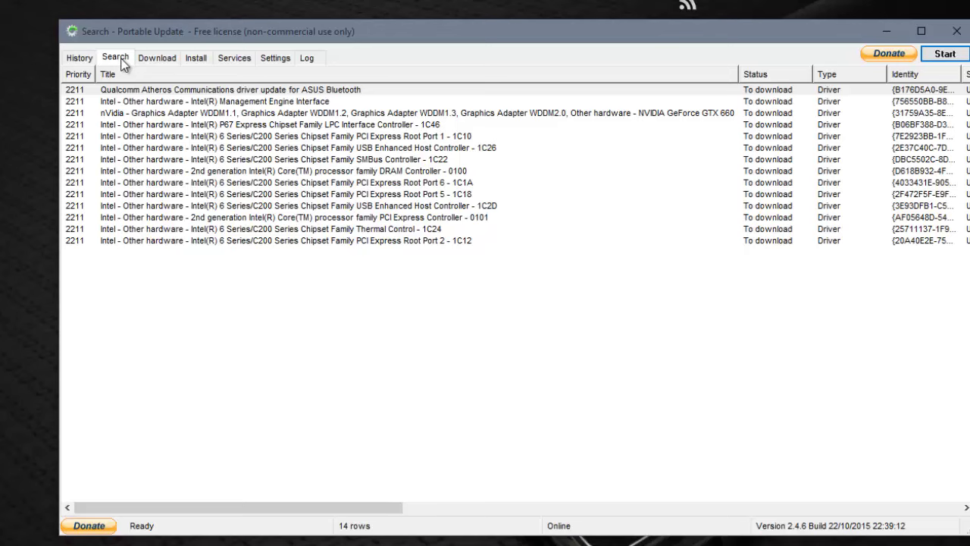
pyautogui.click(153, 55)
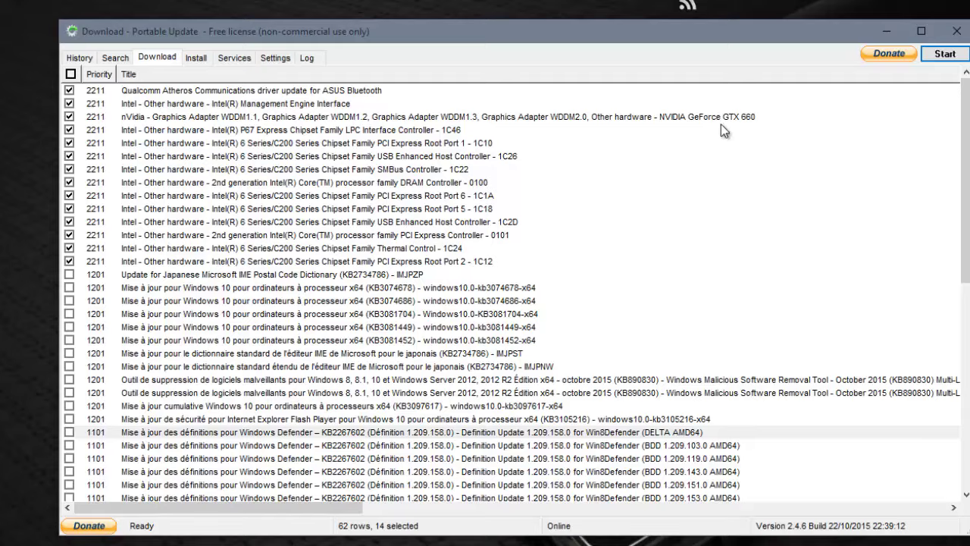
pyautogui.click(918, 31)
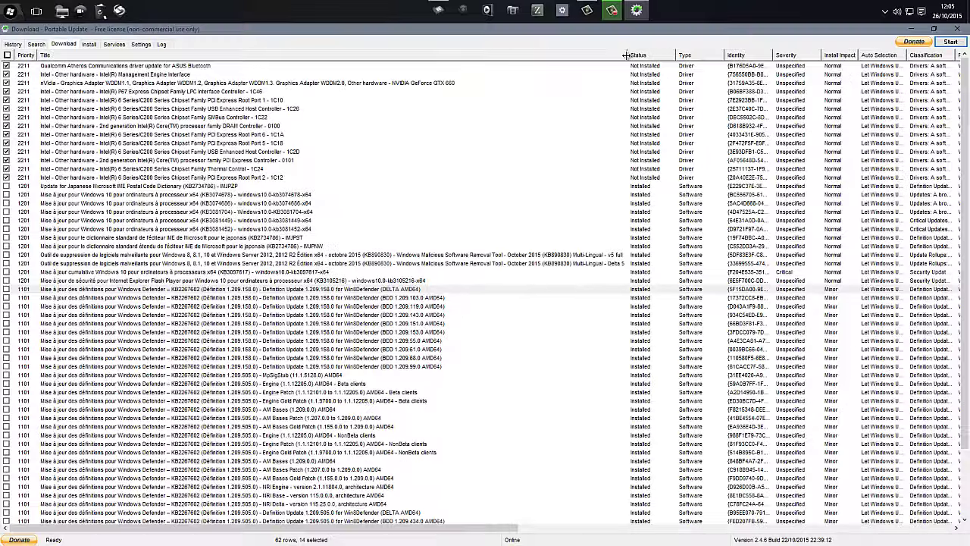
pyautogui.moveTo(625, 52); pyautogui.dragTo(509, 56)
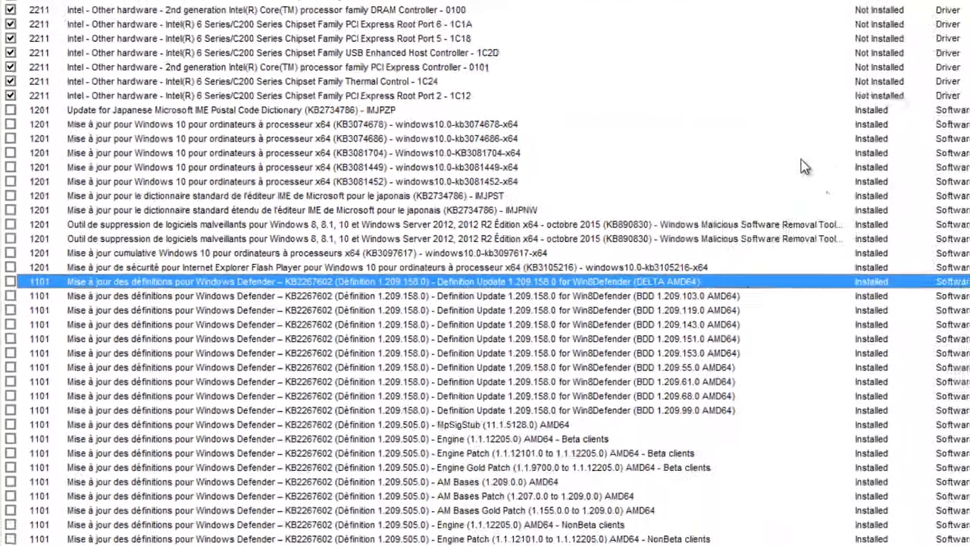
pyautogui.click(871, 110)
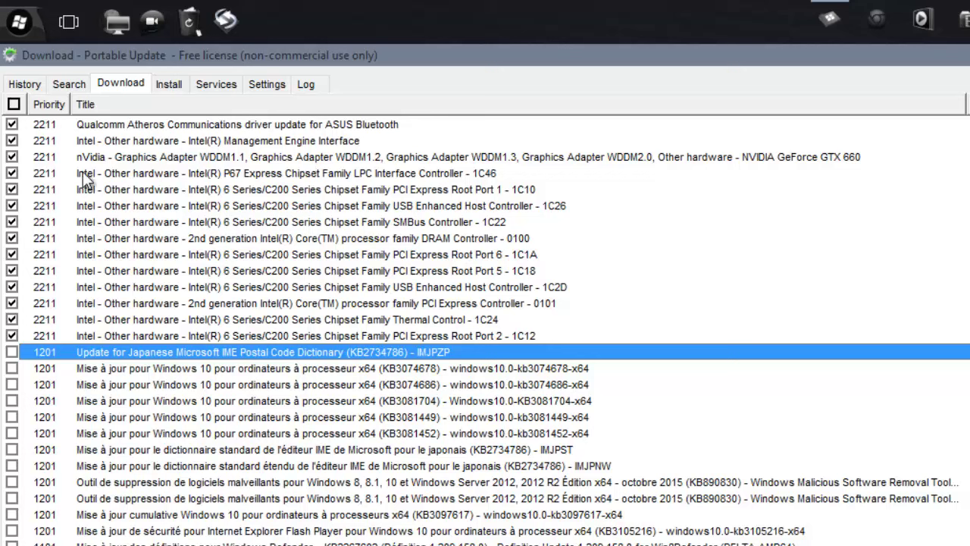
# Step: Deselect all updates, mark only the nVidia GeForce GTX 660 driver and start its download
pyautogui.click(13, 105)
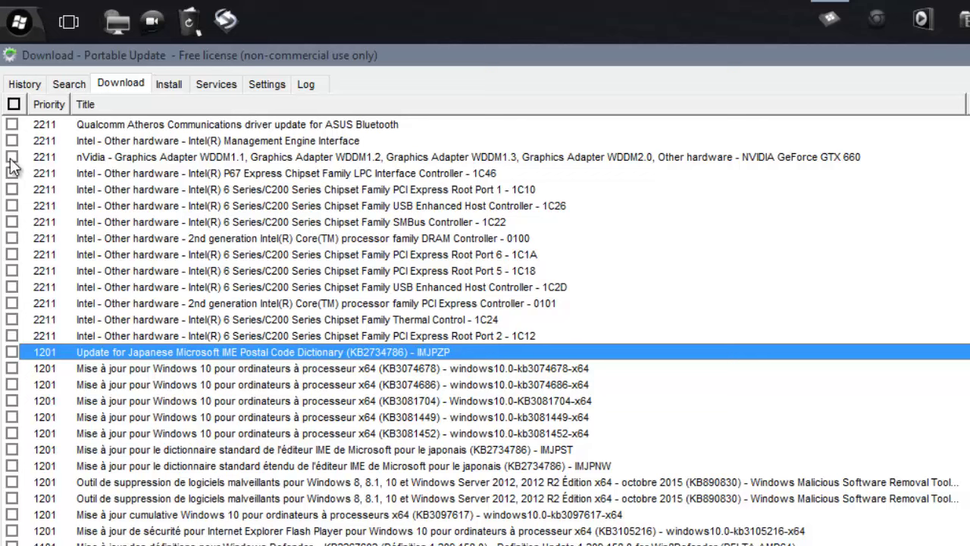
pyautogui.click(182, 156)
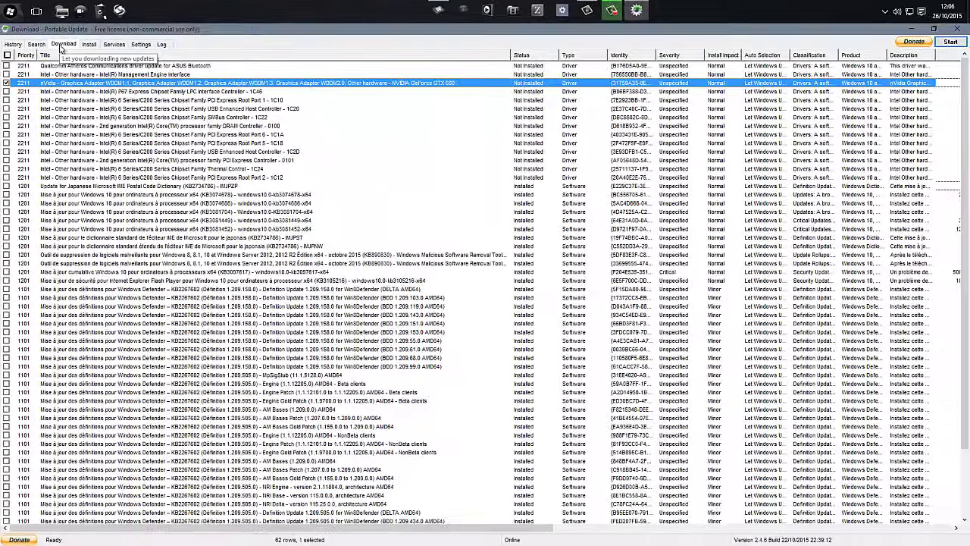
pyautogui.click(948, 43)
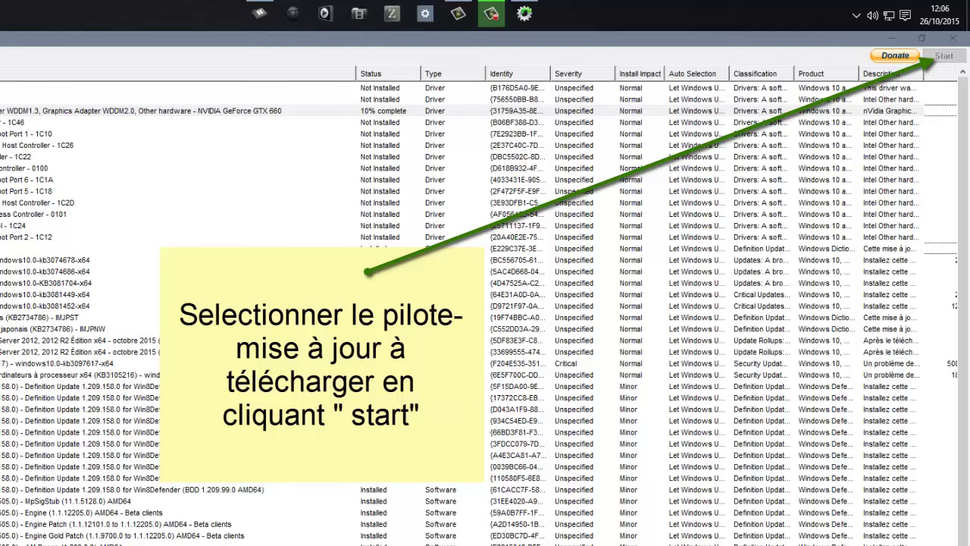
# Step: Switch to File Explorer, check the downloaded file in PortUp's Cache folder and return to the PortUp folder
pyautogui.click(260, 13)
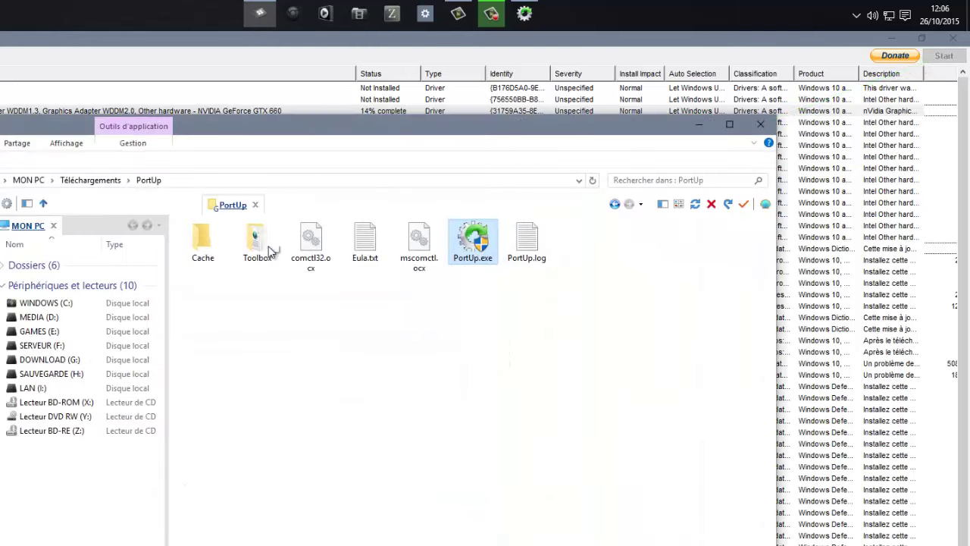
pyautogui.doubleClick(200, 236)
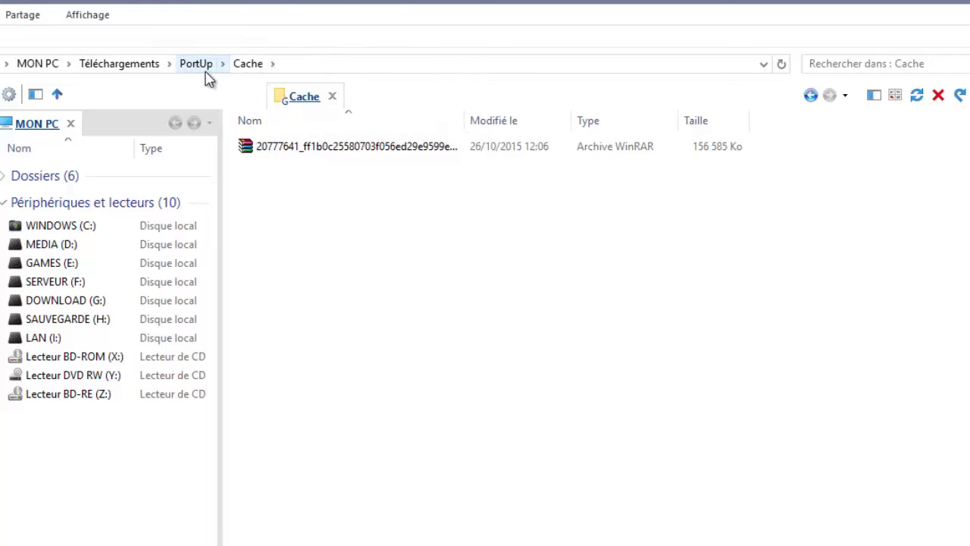
pyautogui.hotkey('alt', 'Up')
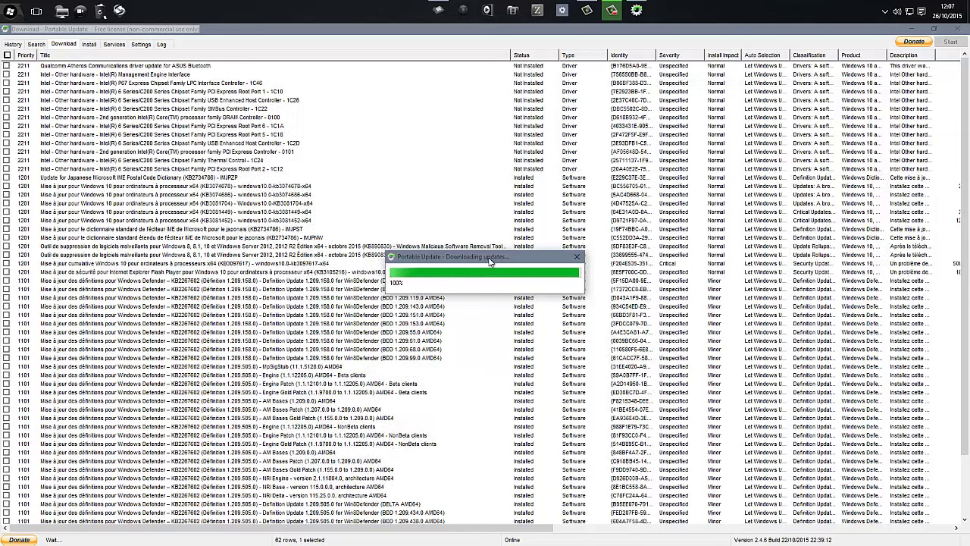
# Step: Bring the PortUp folder window back to the front in File Explorer
pyautogui.moveTo(441, 11)
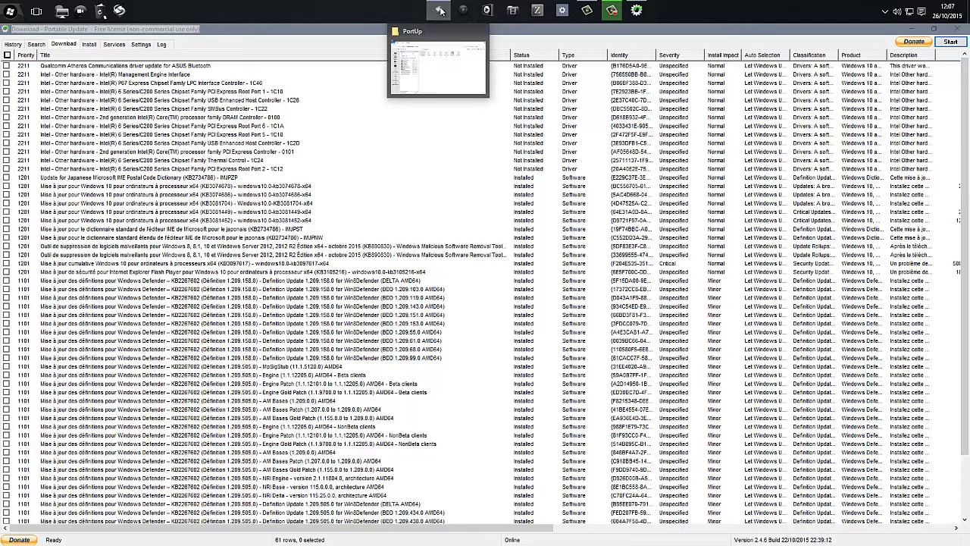
pyautogui.click(439, 61)
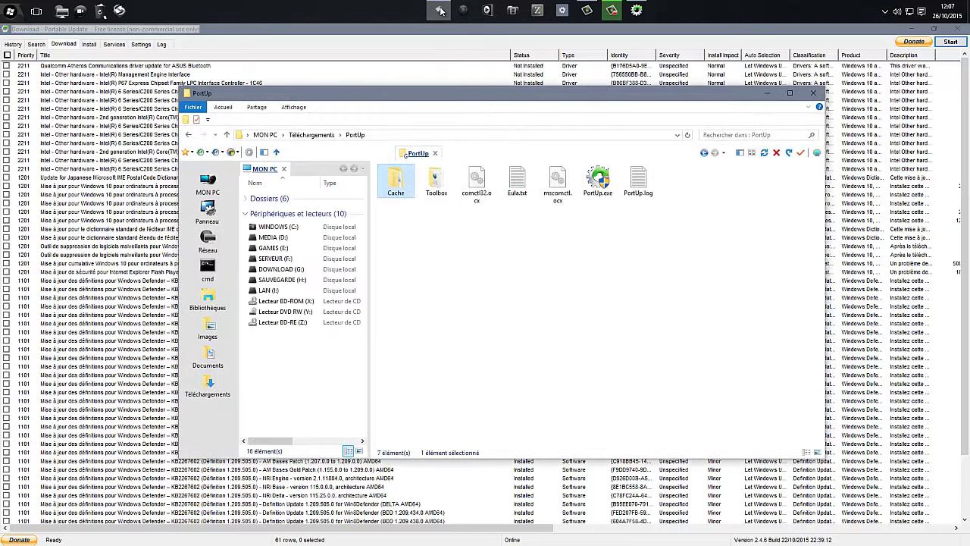